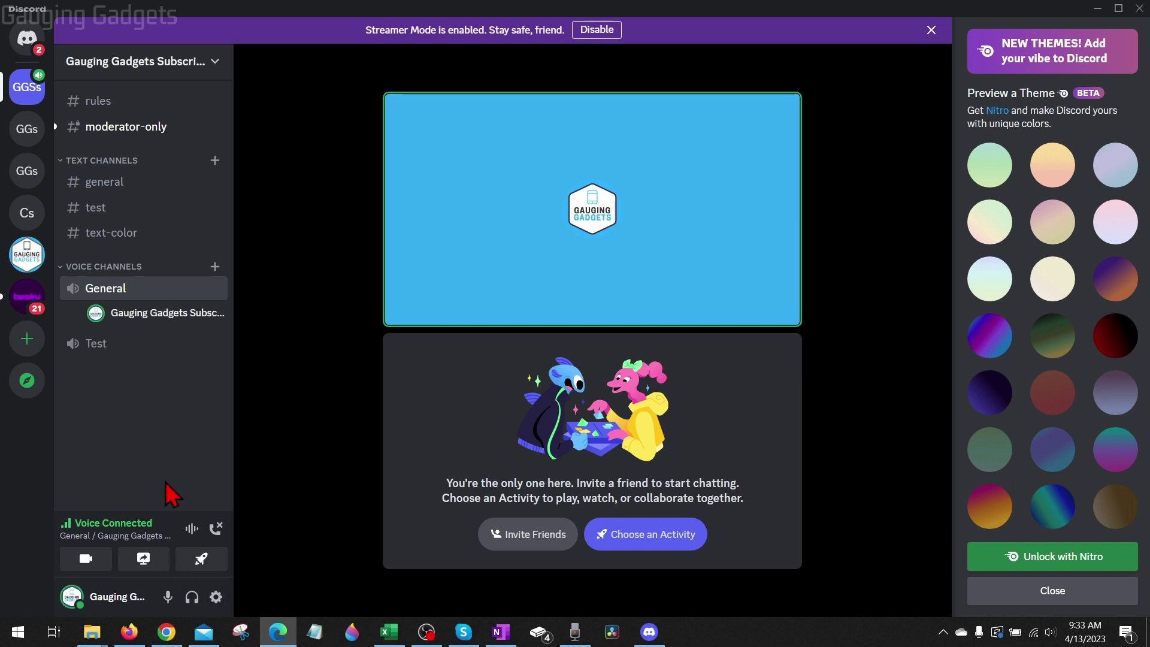
# Close the Preview a Theme side panel to show the General voice channel
pyautogui.press('Escape')
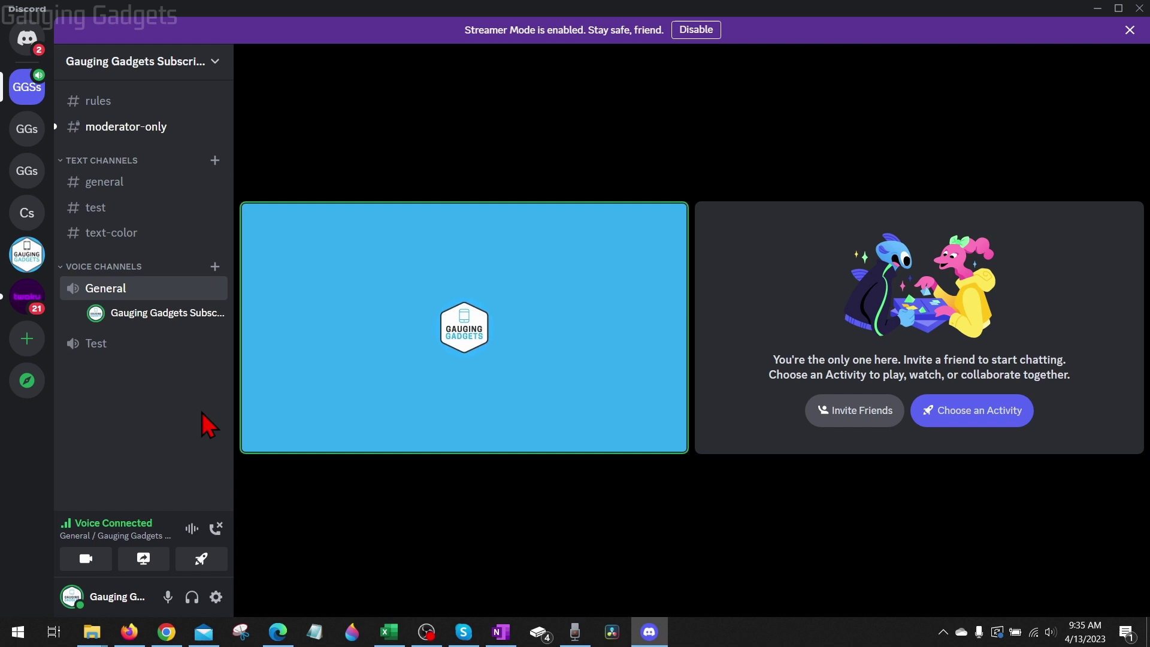
# Uninstall Discord from Start search and Programs and Features, confirming the notice
pyautogui.click(18, 634)
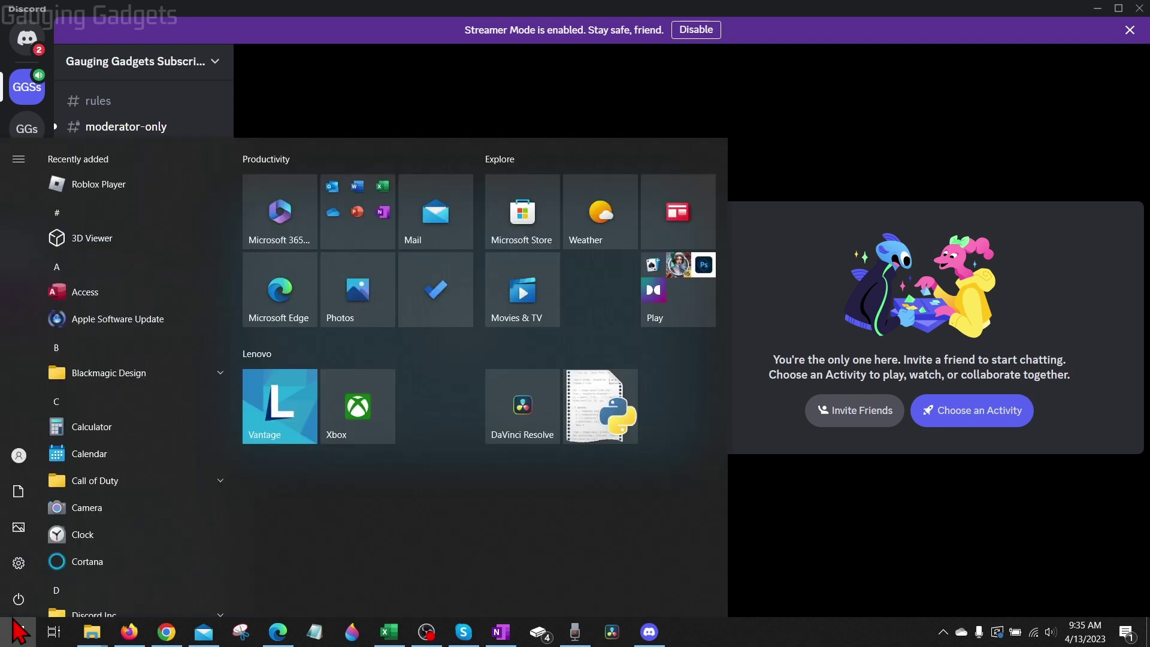
pyautogui.write('dis')
pyautogui.rightClick(126, 221)
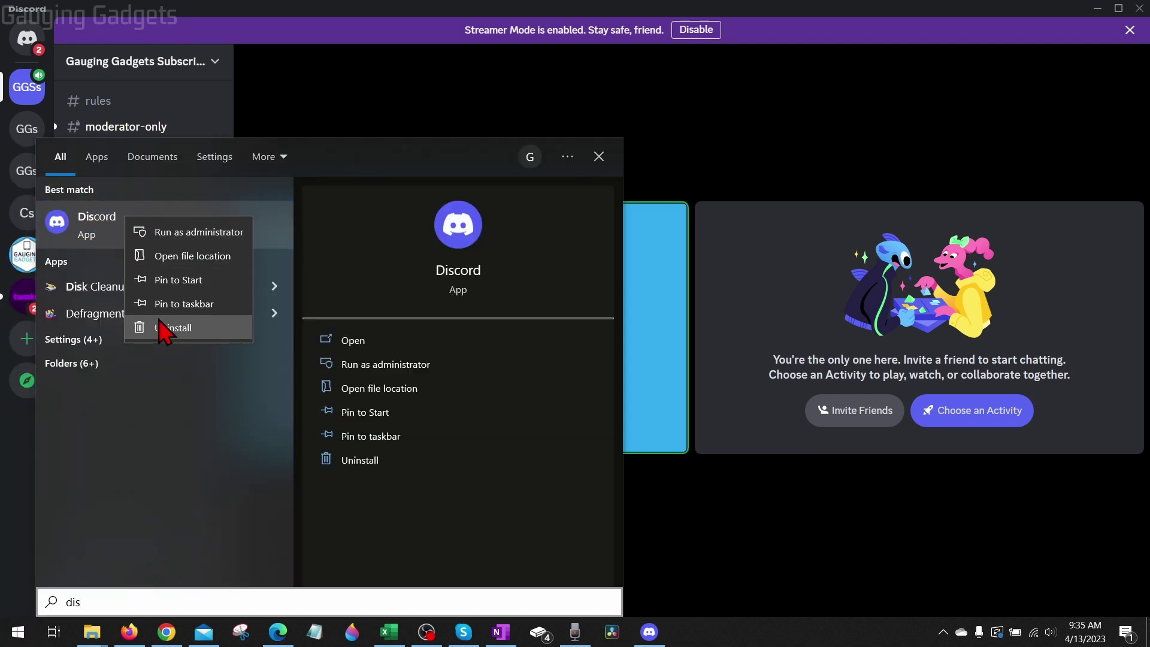
pyautogui.click(173, 327)
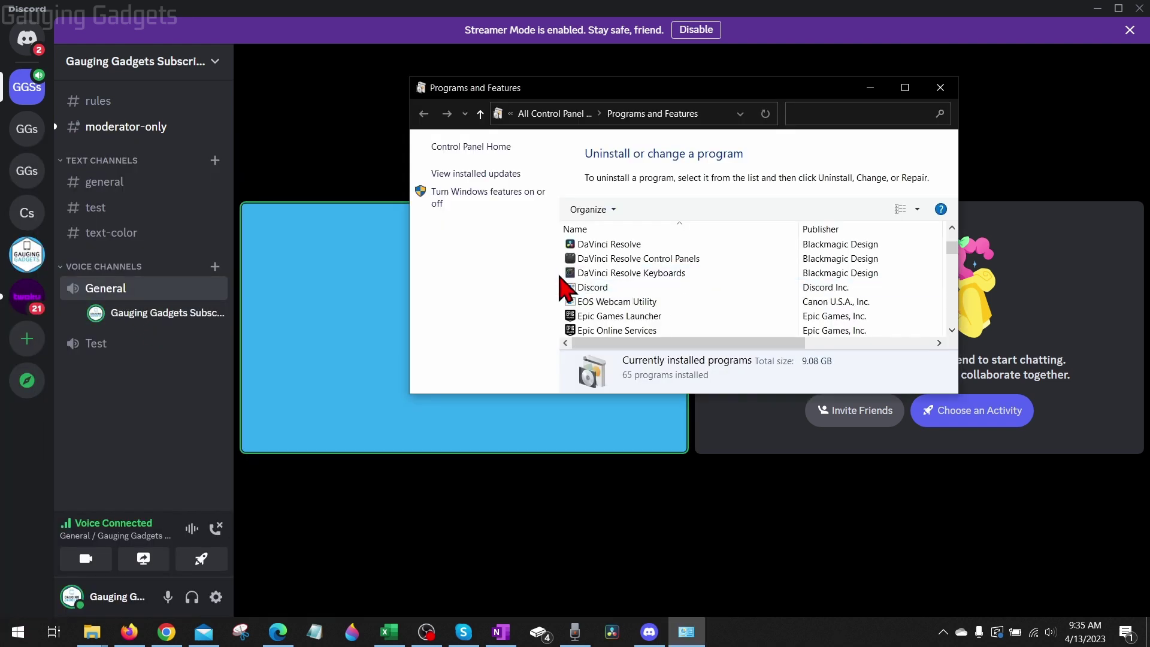
pyautogui.click(591, 288)
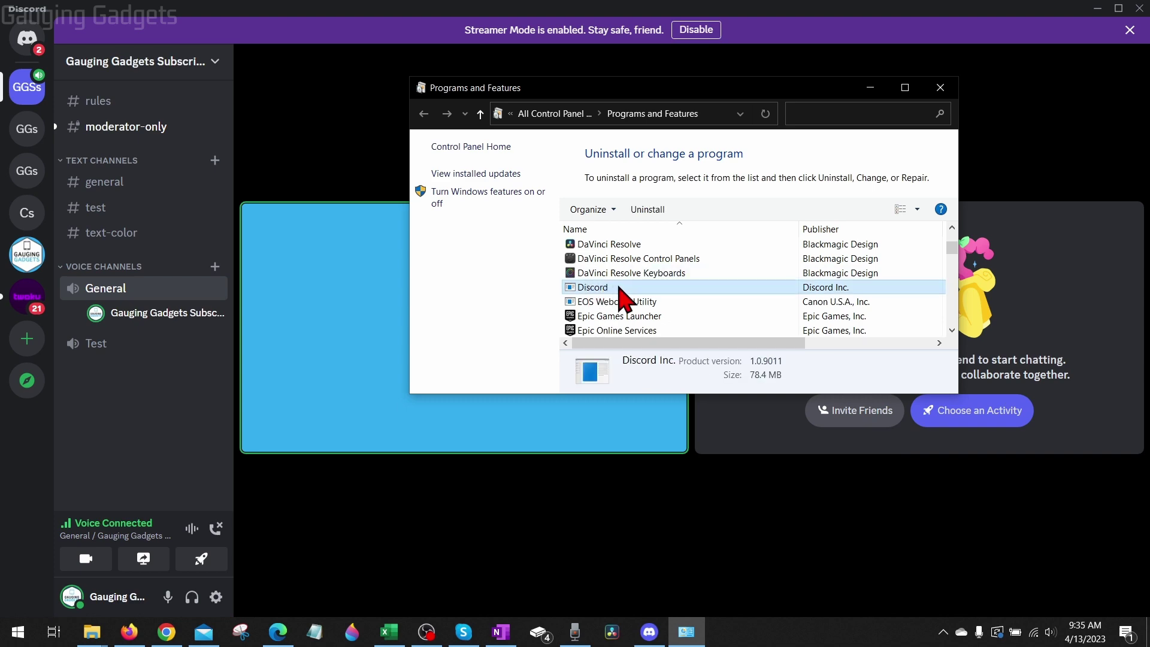
pyautogui.doubleClick(591, 287)
pyautogui.click(666, 326)
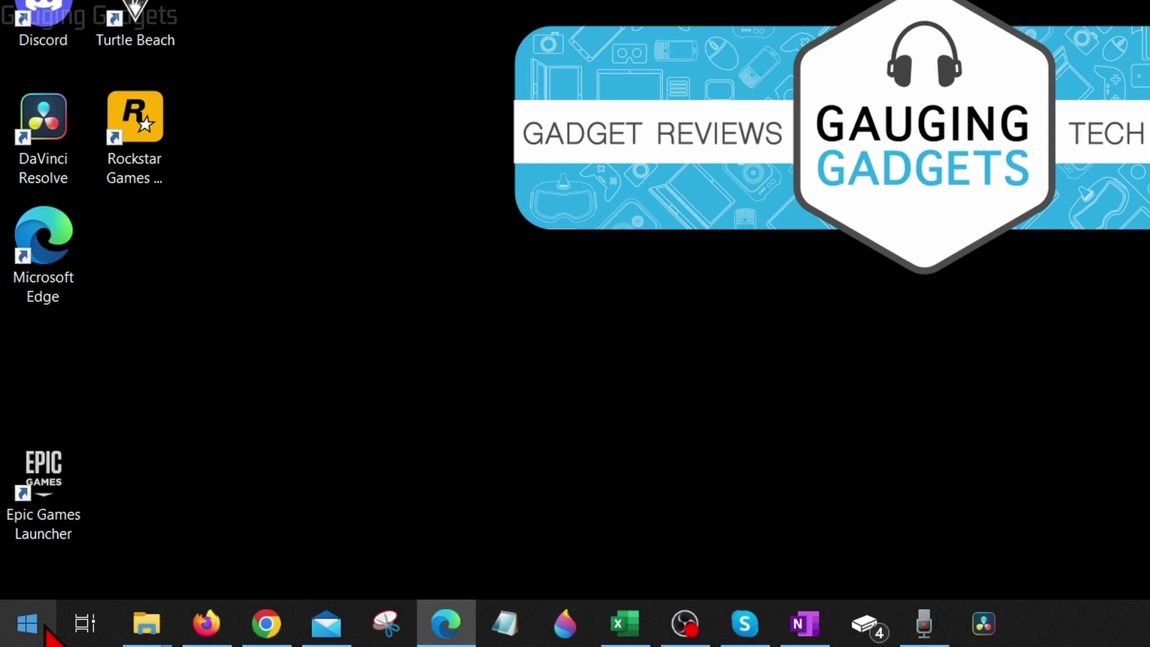
# Open %appdata% from the Run box and delete the discord folder
pyautogui.rightClick(27, 623)
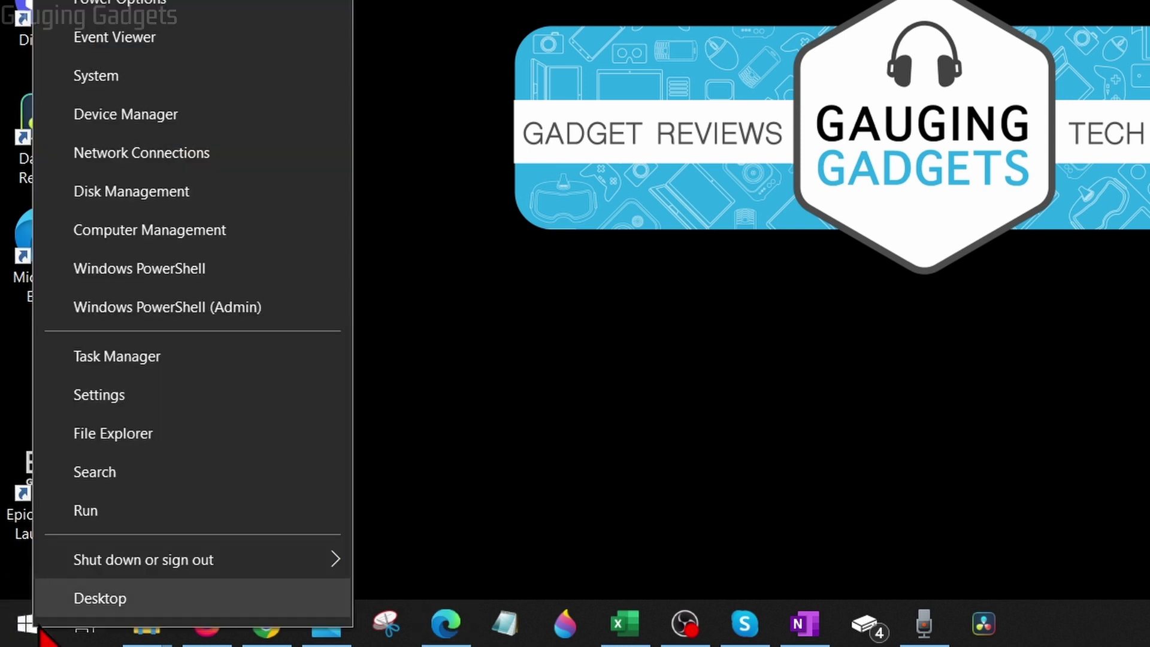
pyautogui.click(90, 508)
pyautogui.press('BackSpace')
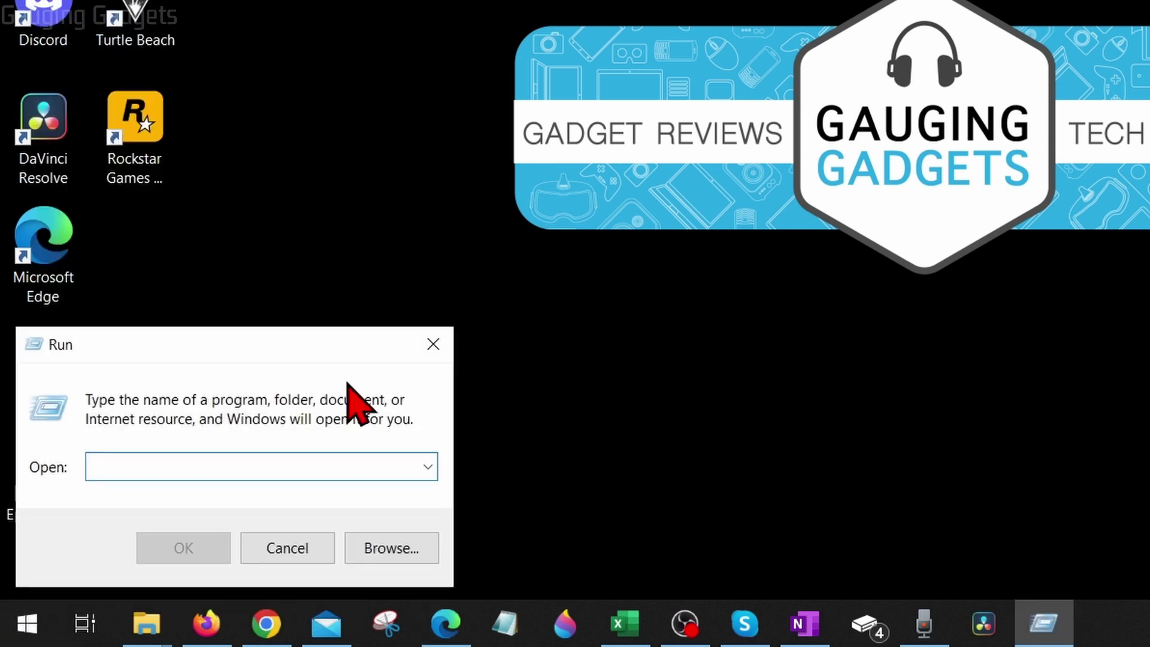
pyautogui.write('%appdata')
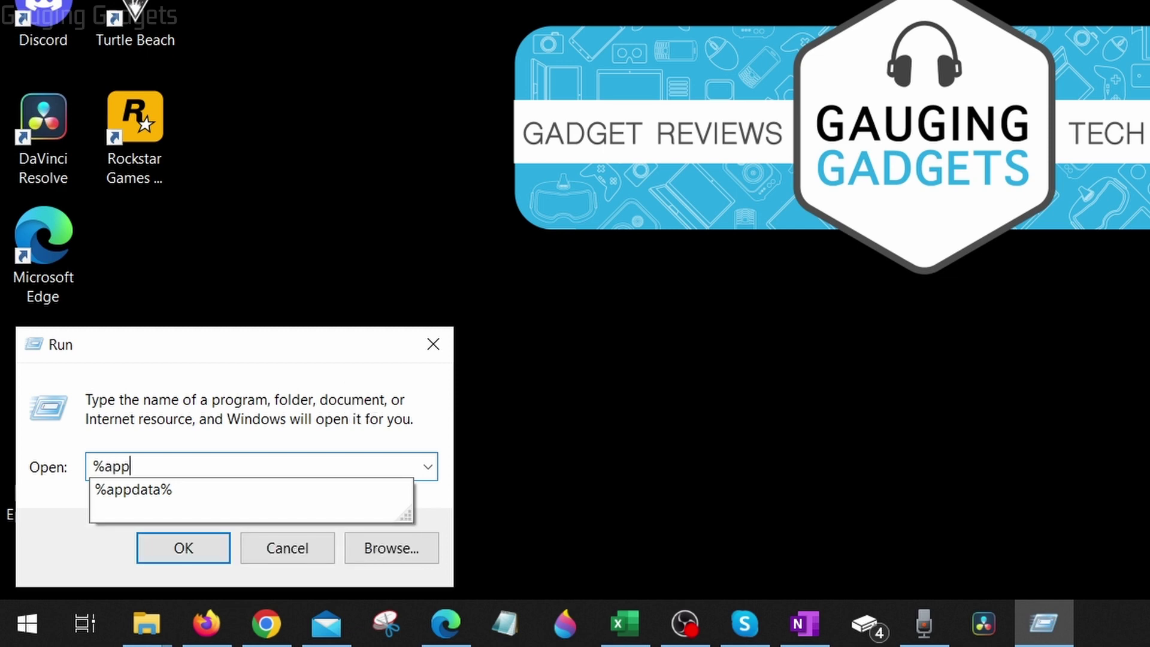
pyautogui.write('%')
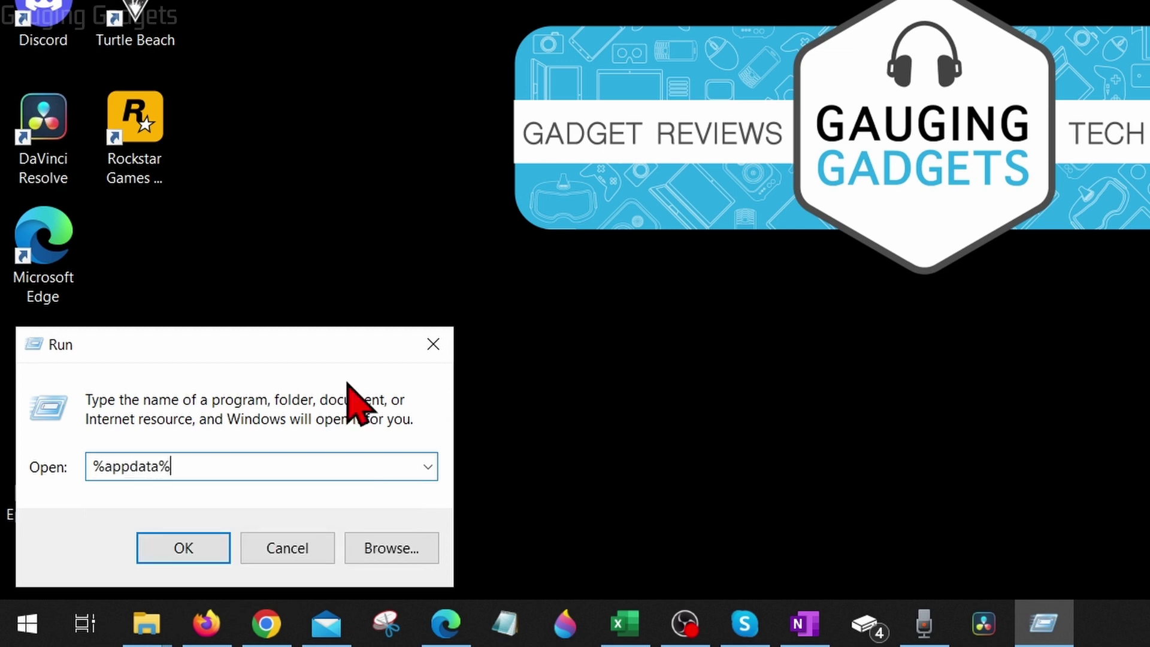
pyautogui.click(183, 548)
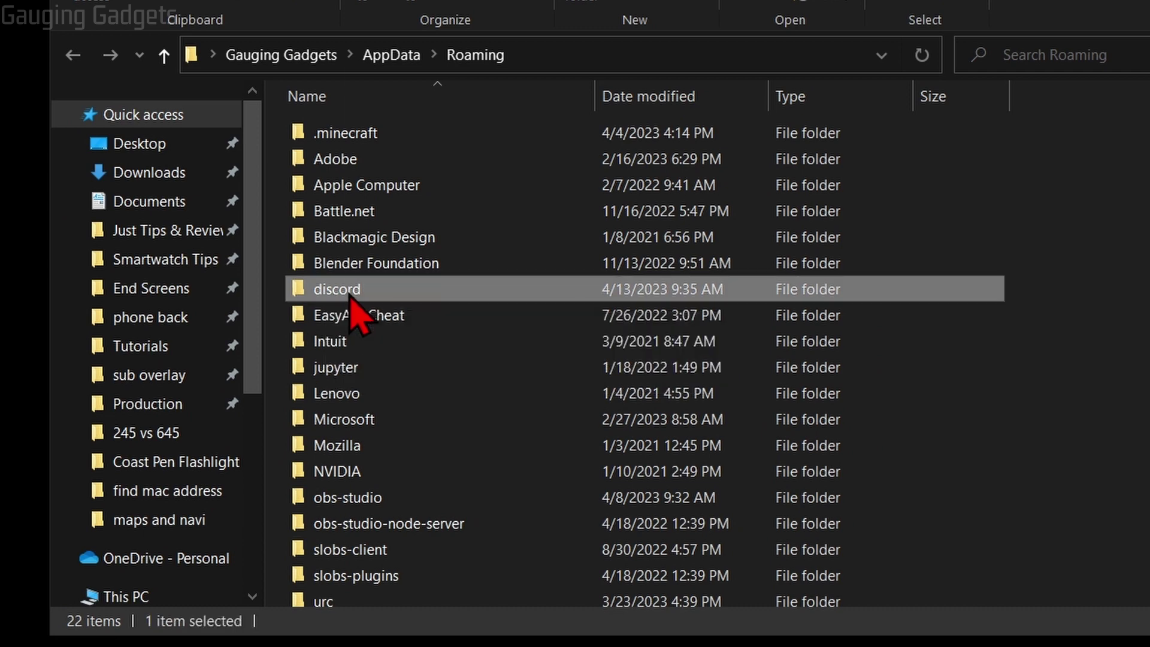
pyautogui.rightClick(351, 289)
pyautogui.click(422, 212)
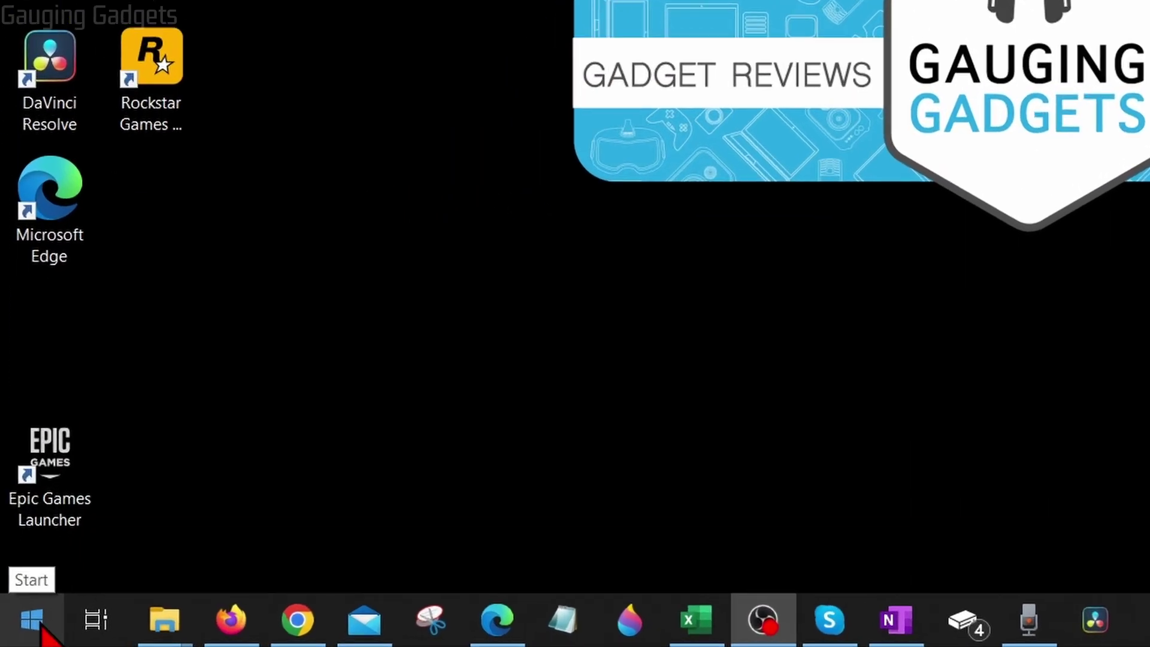
# Open %localappdata% from the Run box and delete the Discord folder
pyautogui.rightClick(18, 631)
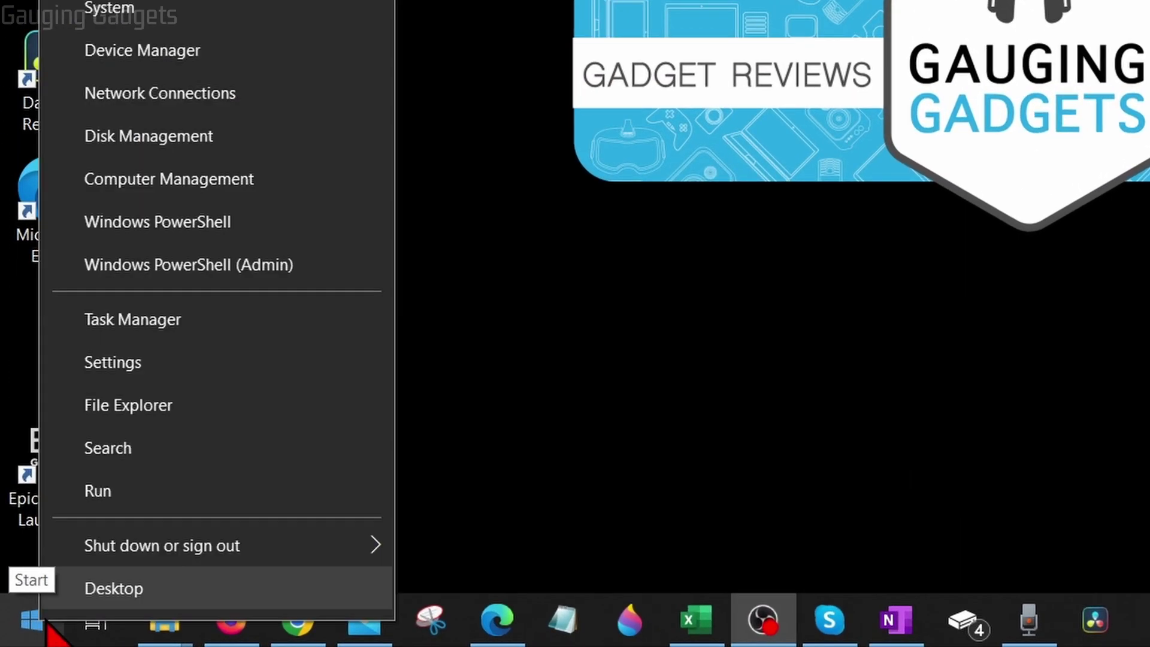
pyautogui.click(98, 490)
pyautogui.click(132, 443)
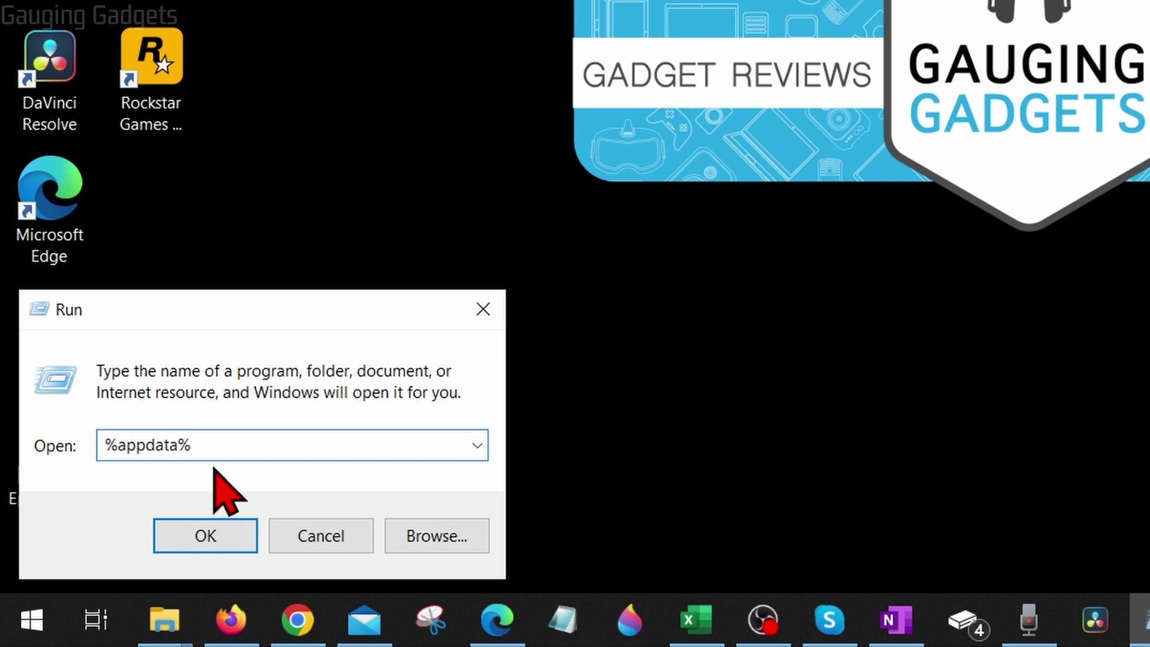
pyautogui.write('local')
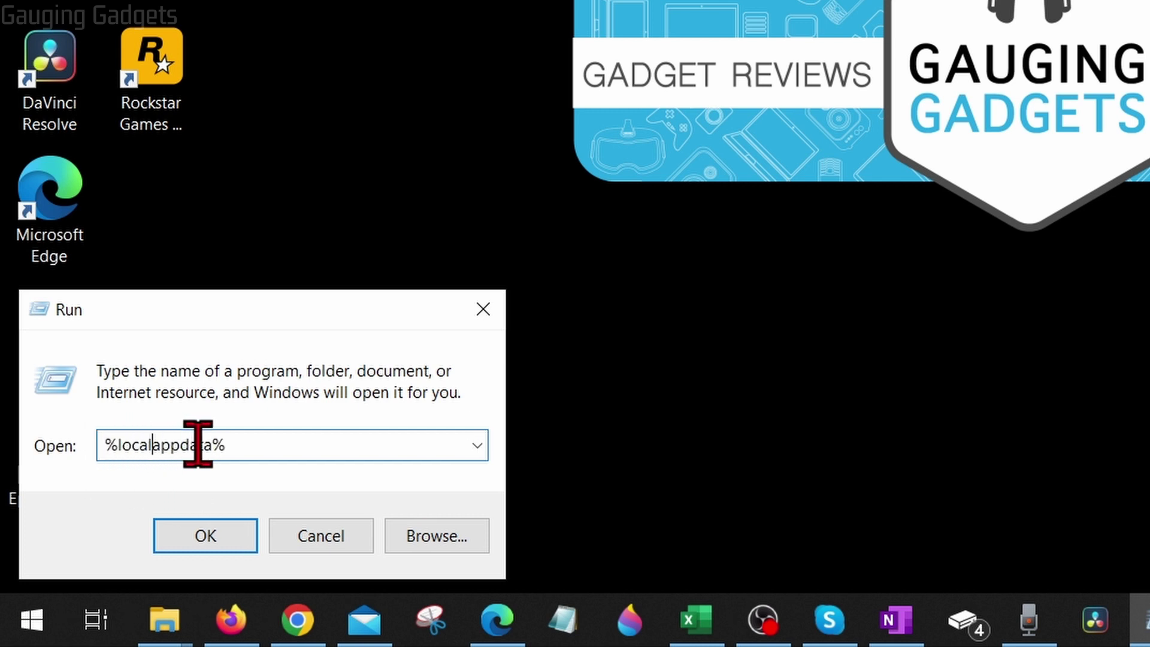
pyautogui.click(206, 536)
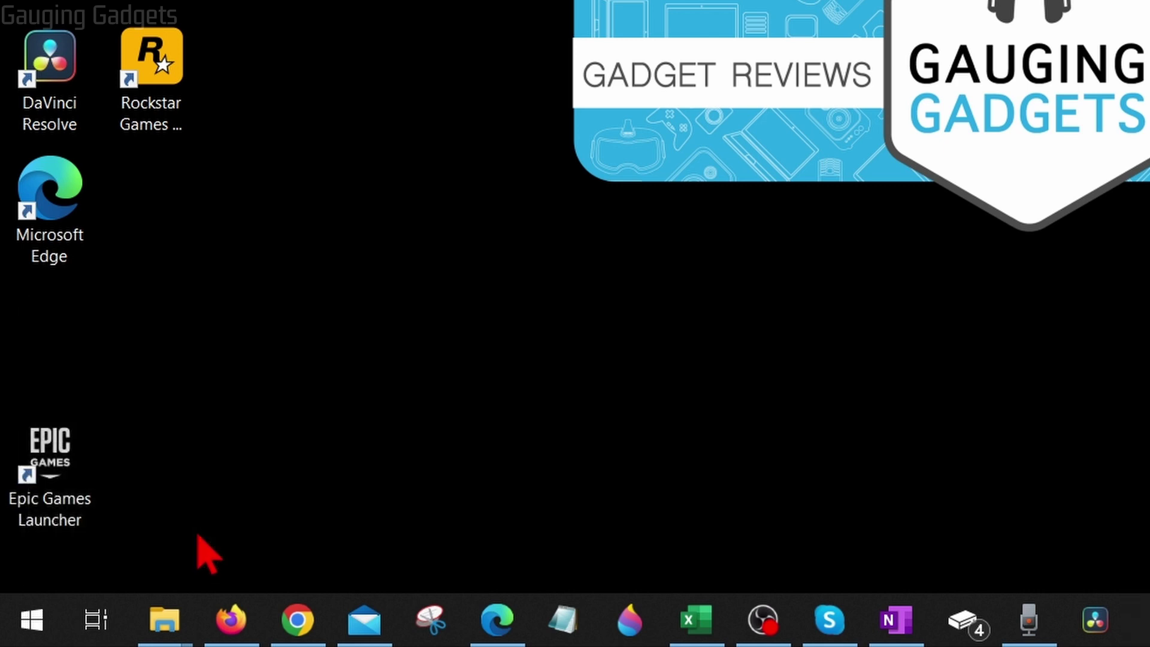
pyautogui.scroll(-3, 395, 467)
pyautogui.click(371, 463)
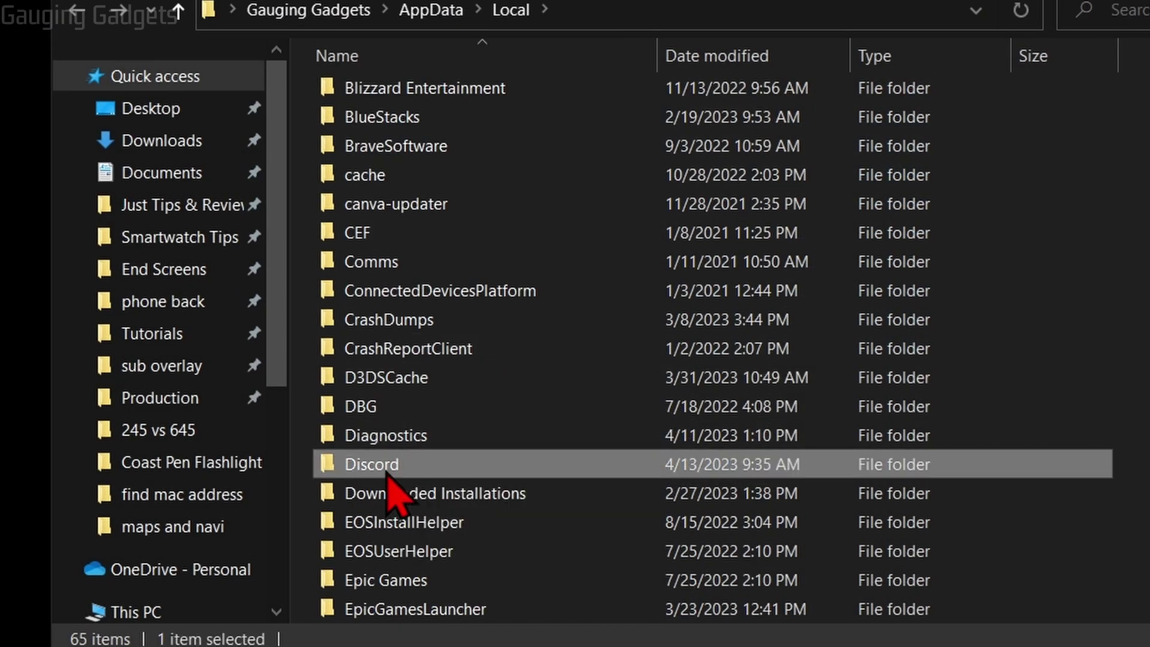
pyautogui.rightClick(370, 464)
pyautogui.click(451, 377)
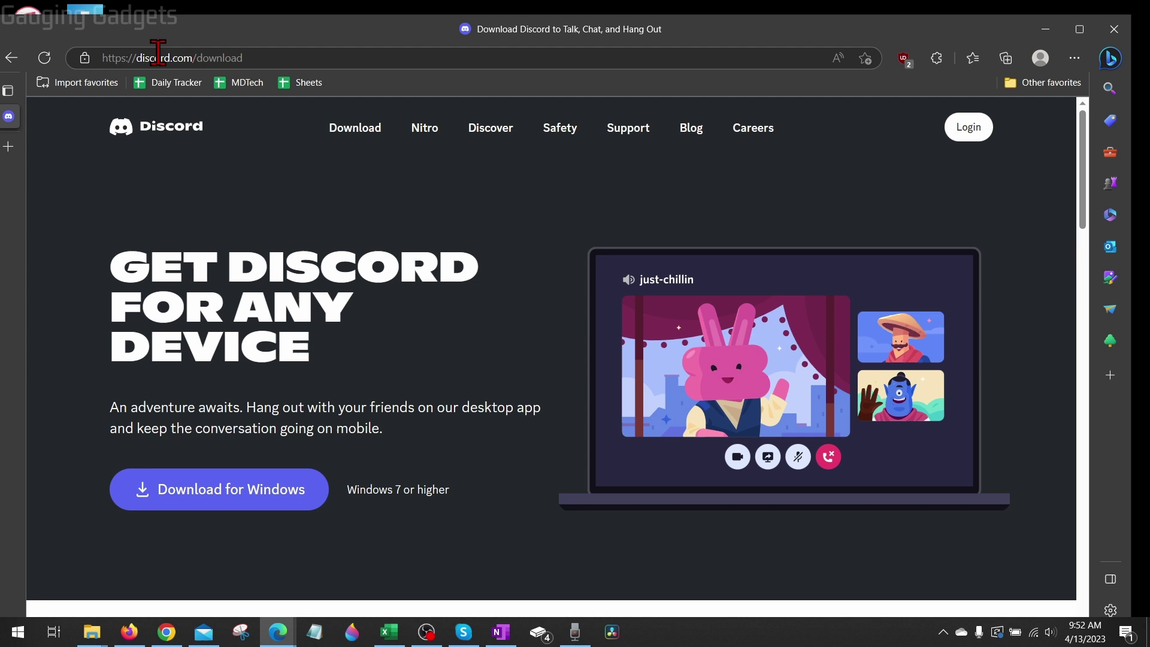
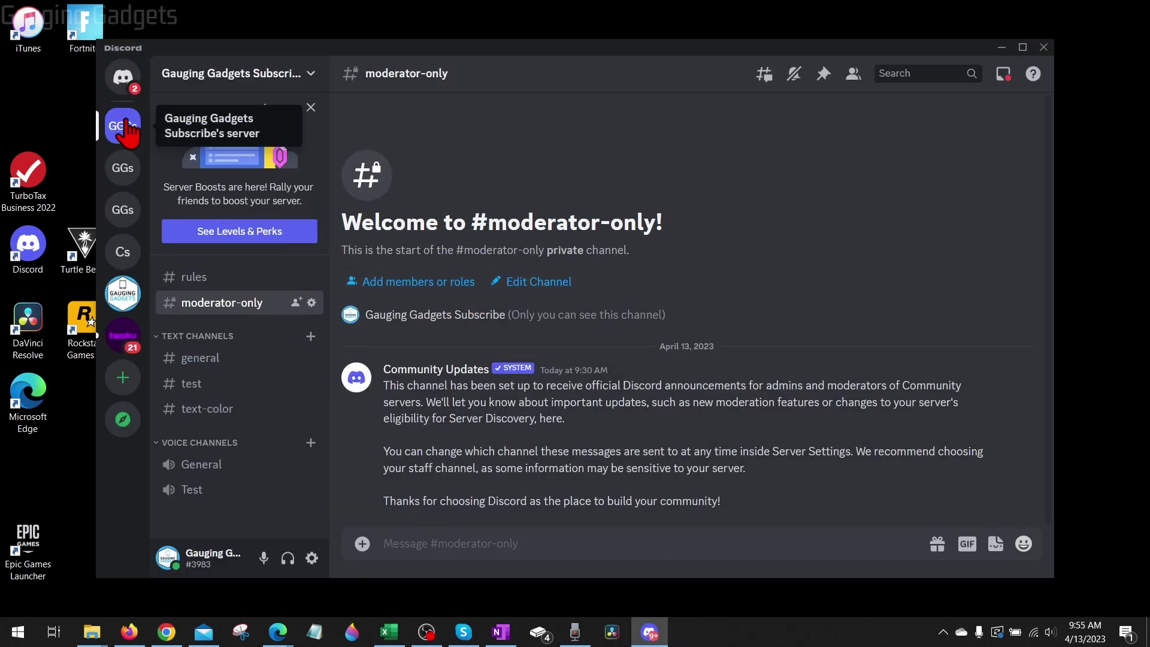
# Join the General voice channel, then move to Gauging Gadgets's General voice channel, confirming the switch
pyautogui.click(201, 465)
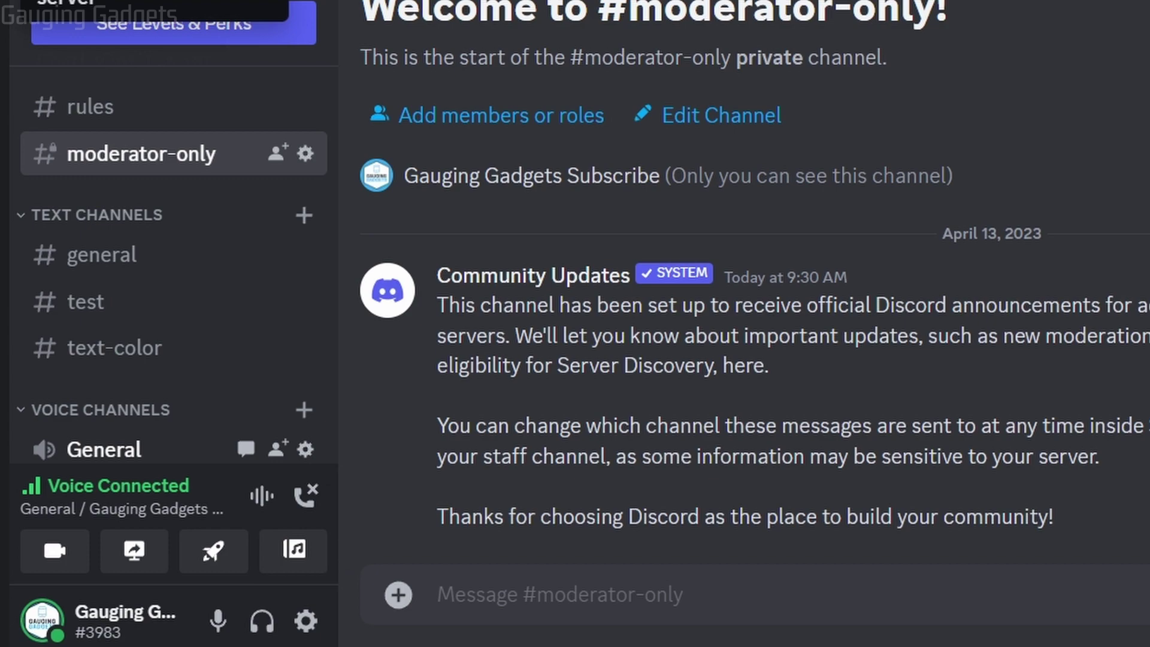
pyautogui.click(104, 247)
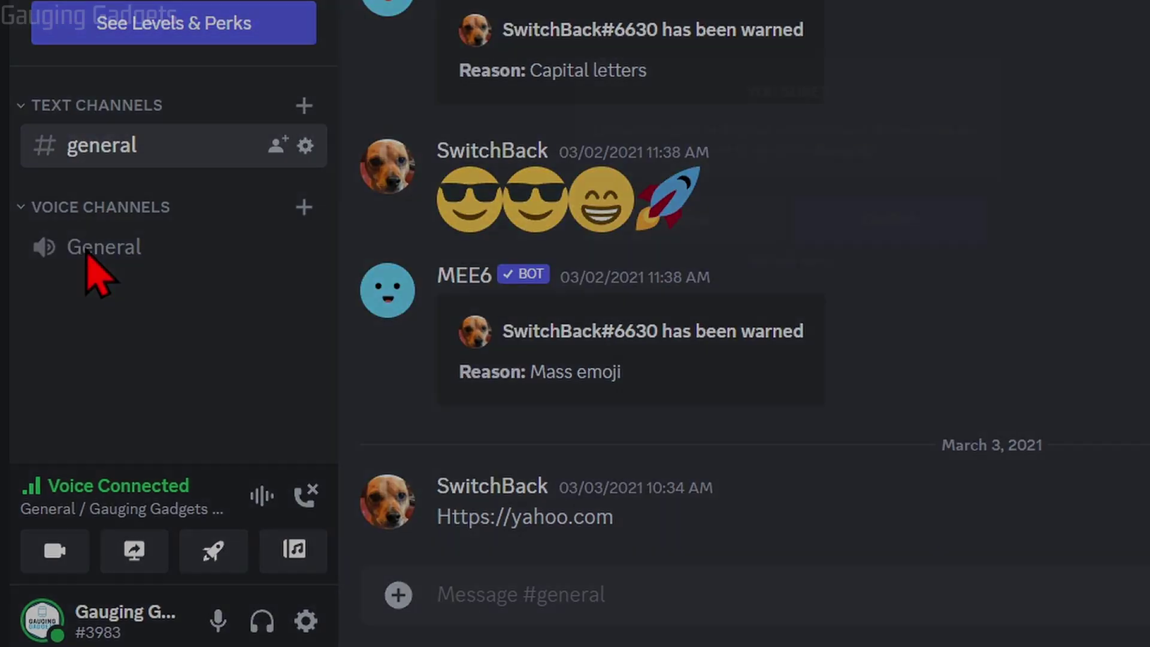
pyautogui.click(915, 234)
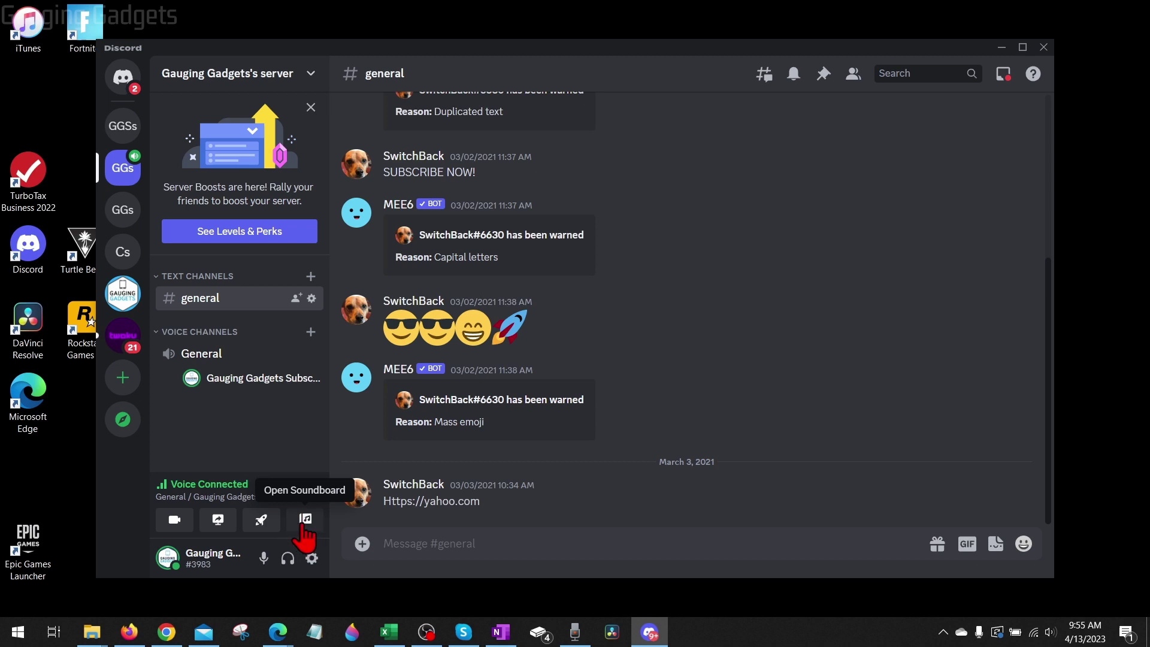
# Play the airhorn sound from the soundboard in the voice channel
pyautogui.click(305, 521)
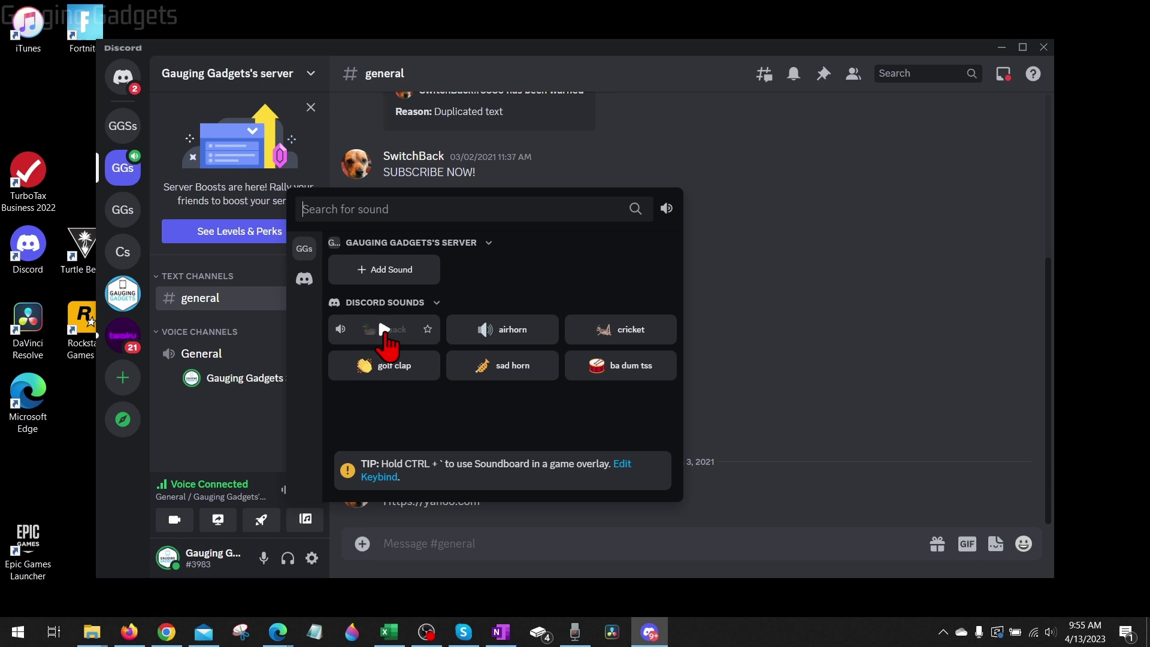
pyautogui.click(503, 331)
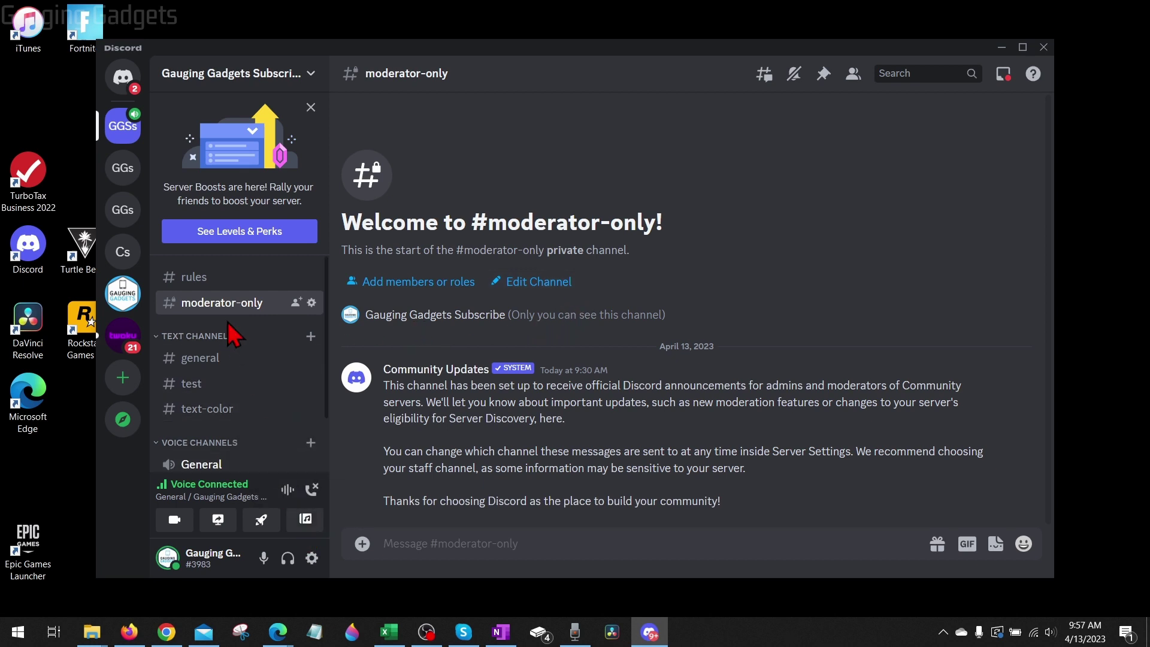
# Open Server Settings for Gauging Gadgets Subscribe from the server name menu
pyautogui.click(314, 81)
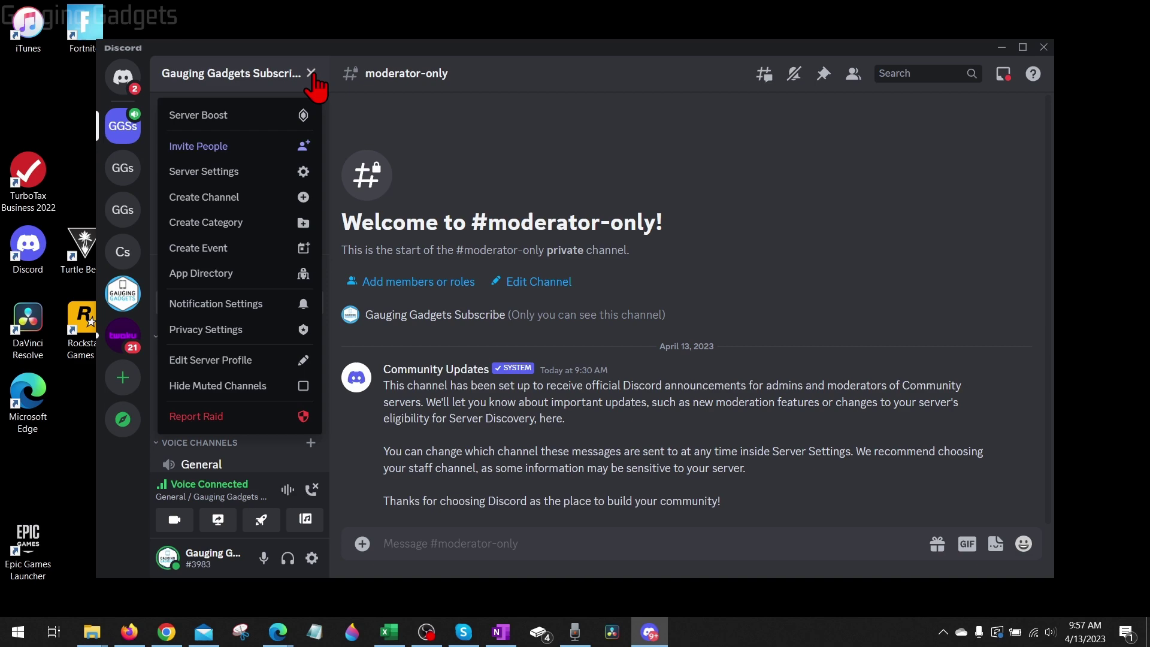
pyautogui.click(213, 172)
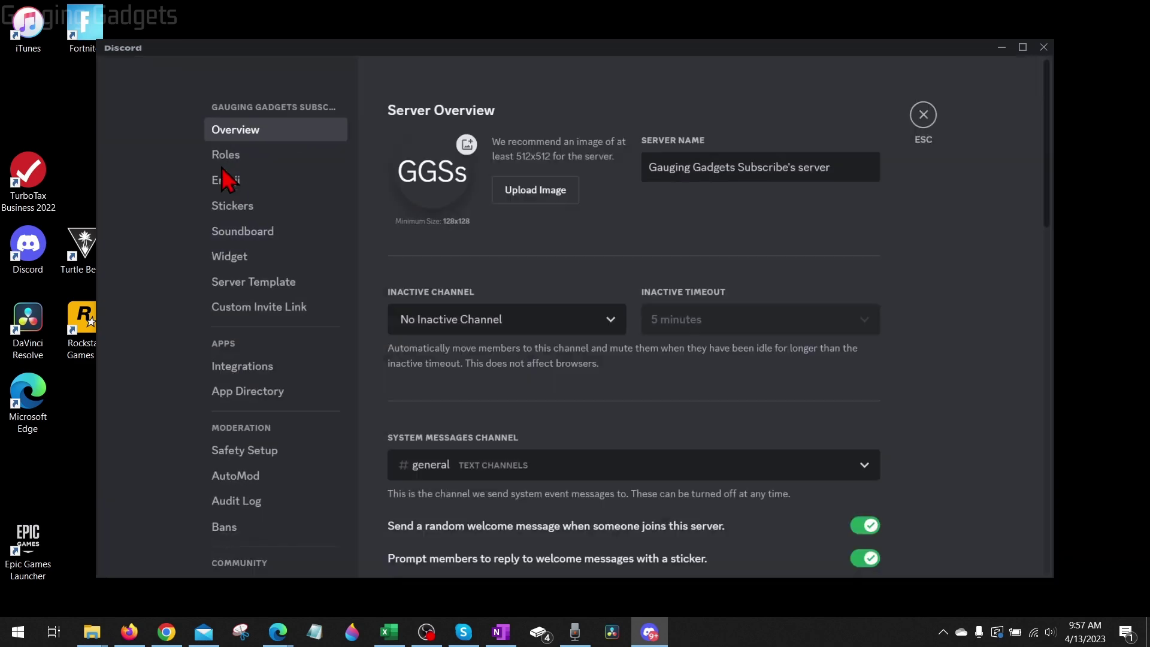
pyautogui.scroll(-3, 282, 403)
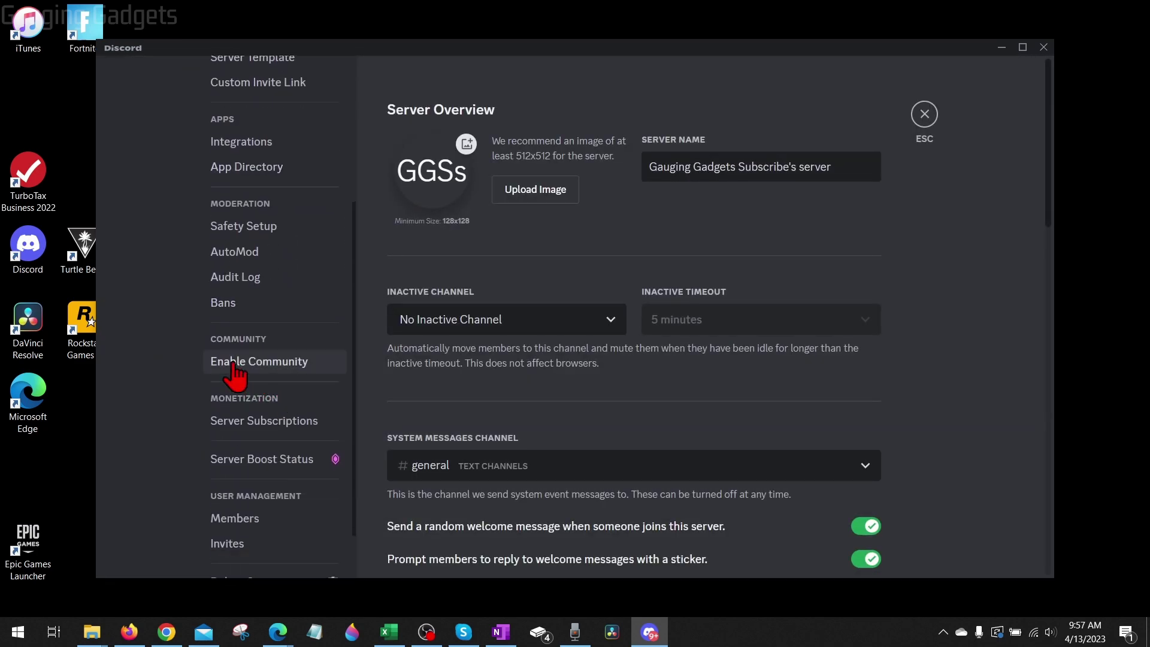